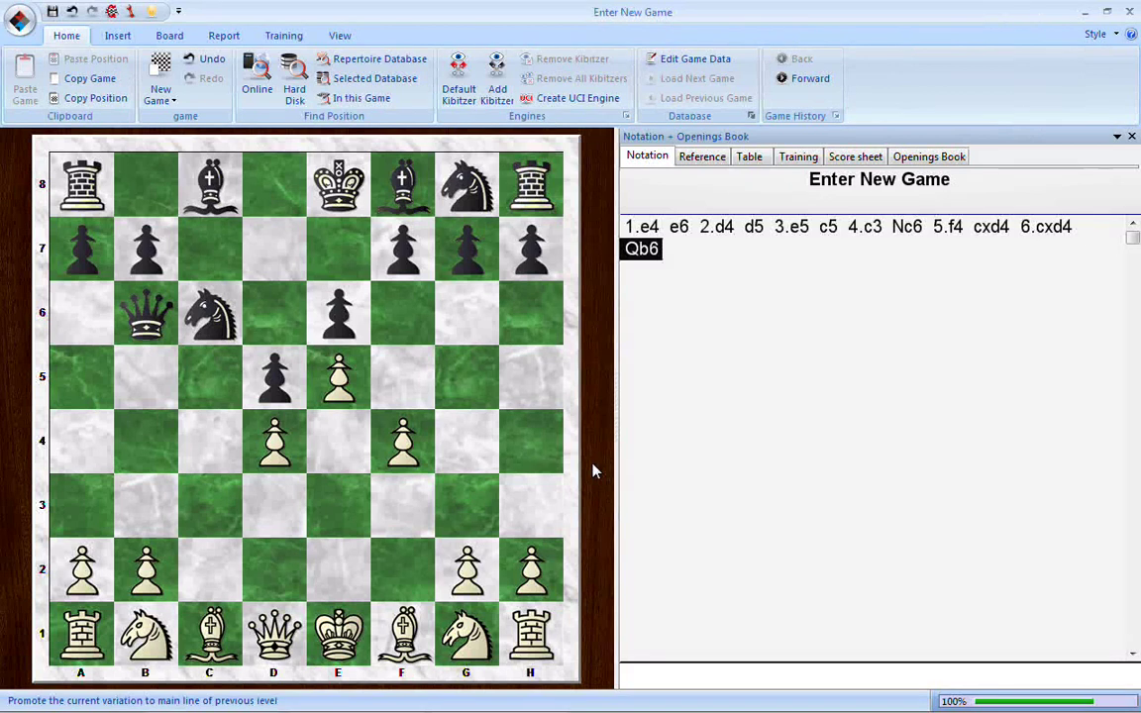
Step: Jump back to the first move 1.e4 in the game notation
left_click(644, 227)
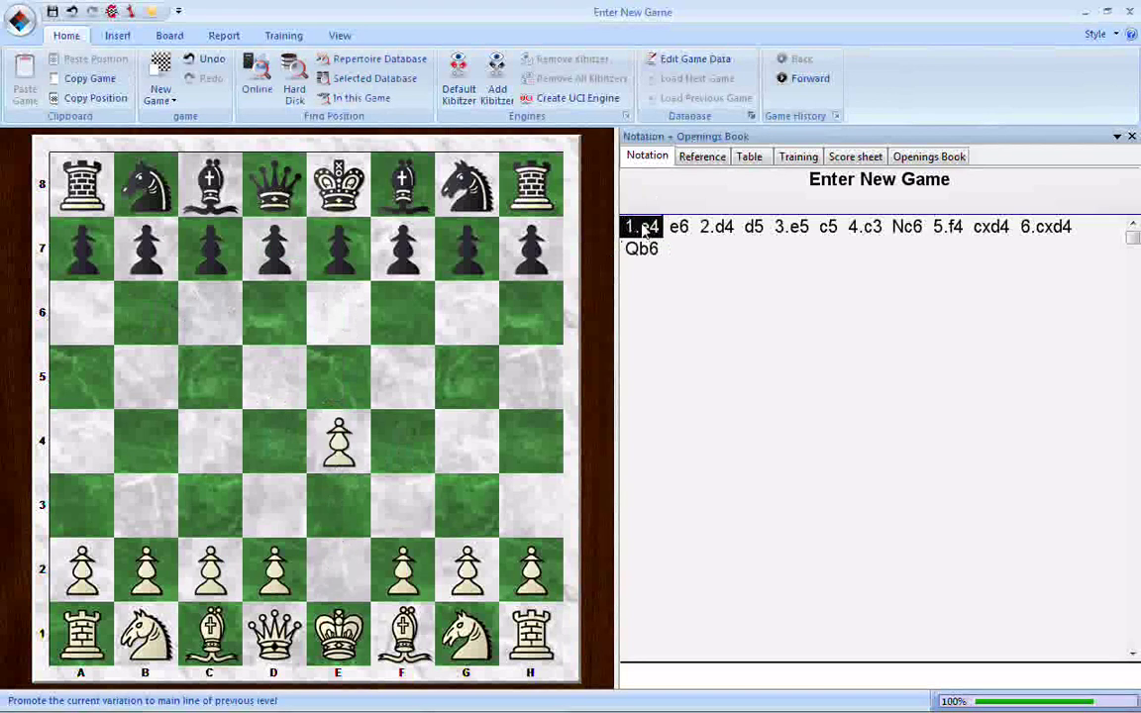
Step: Replay the game from 1.e4 to 6...Qb6, then bring up the main database window
key("Right")
key("Right")
key("Right")
key("Right")
key("Right")
key("Right")
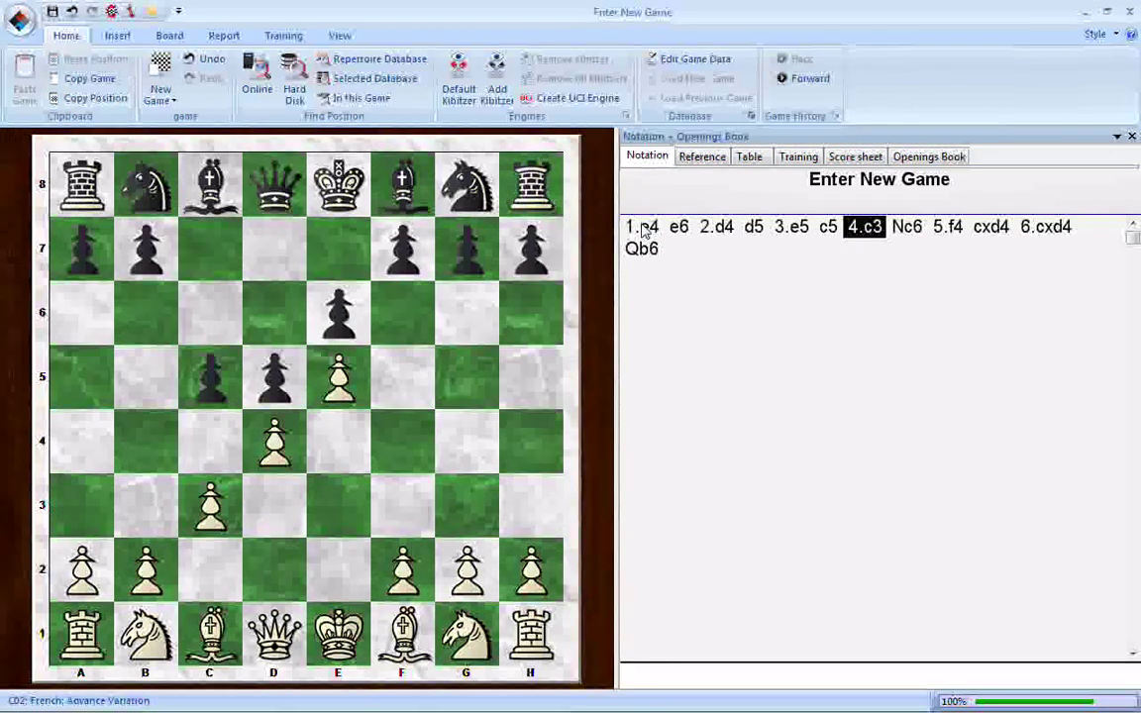
key("Right")
key("Right")
key("Right")
key("Right")
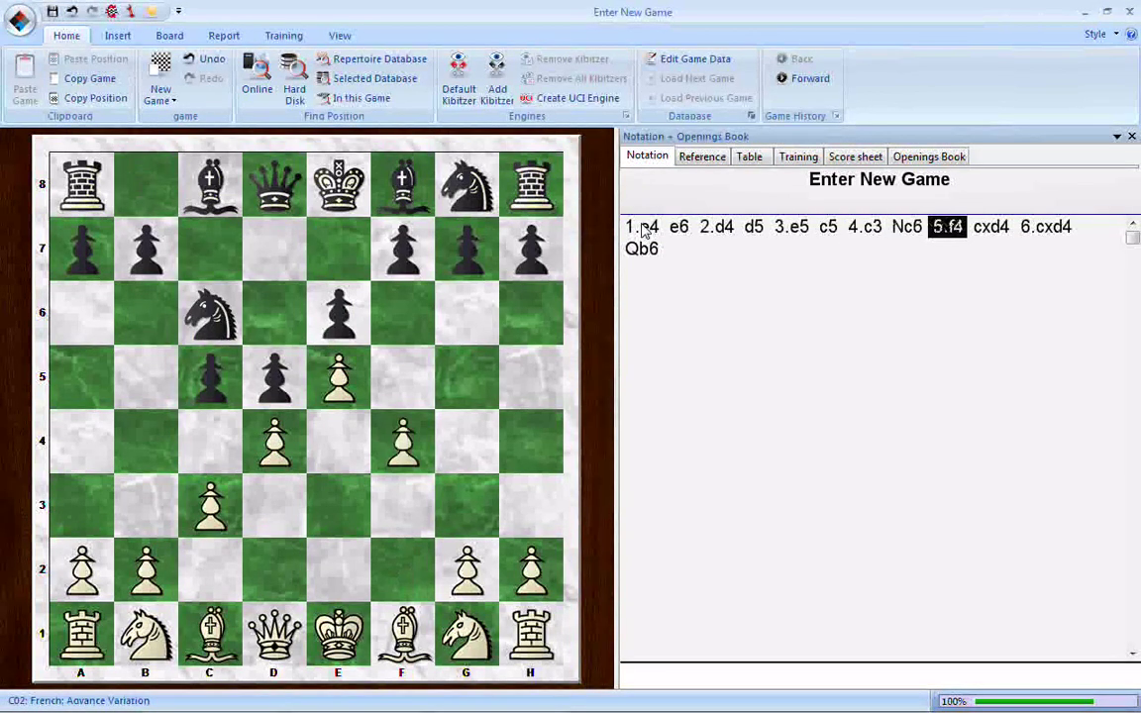
key("Right")
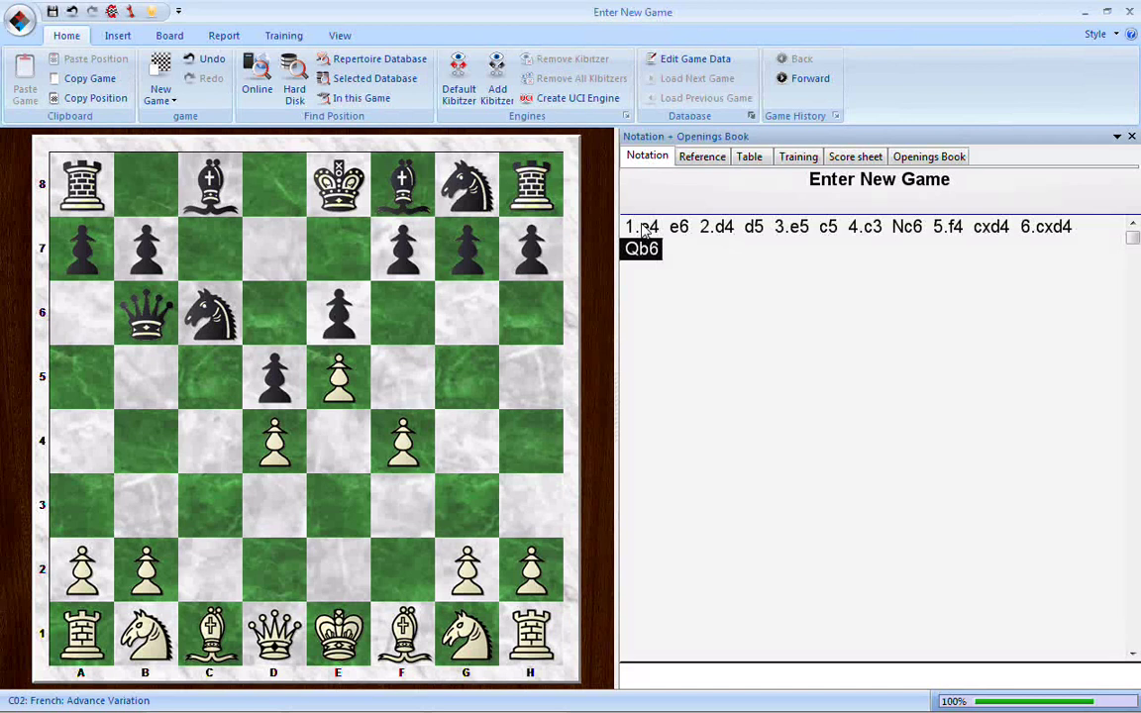
left_click(364, 700)
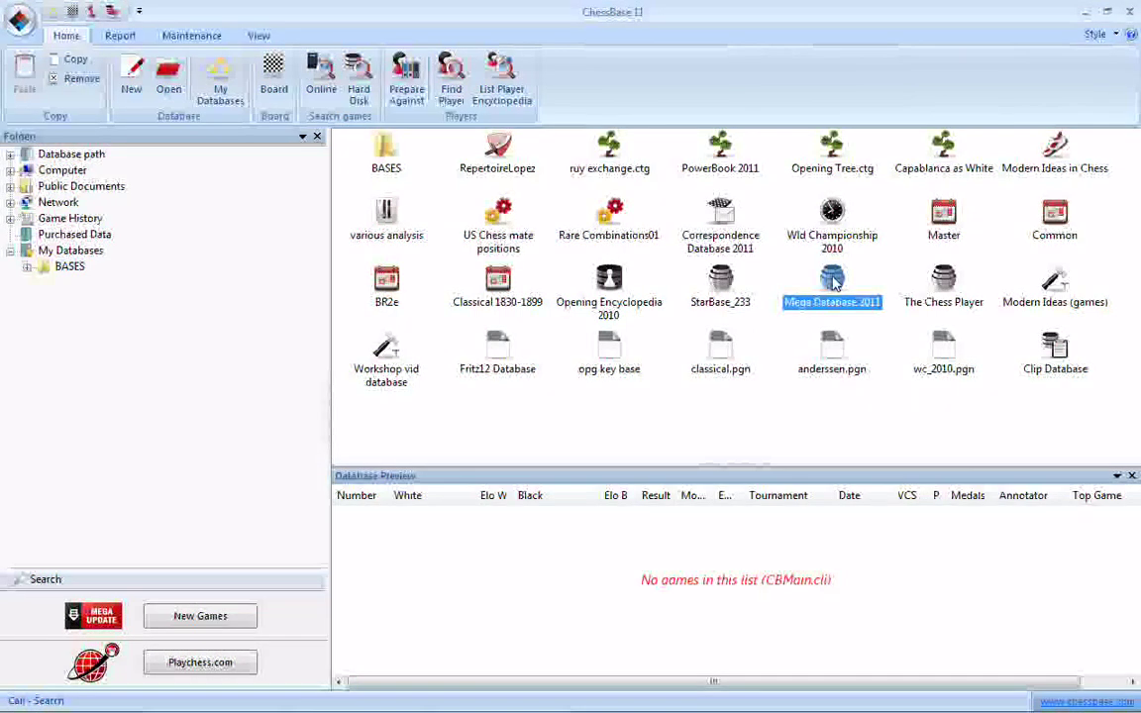
Step: Search Mega Database 2011 for the copied 6...Qb6 position, moves 5 to 8
right_click(836, 284)
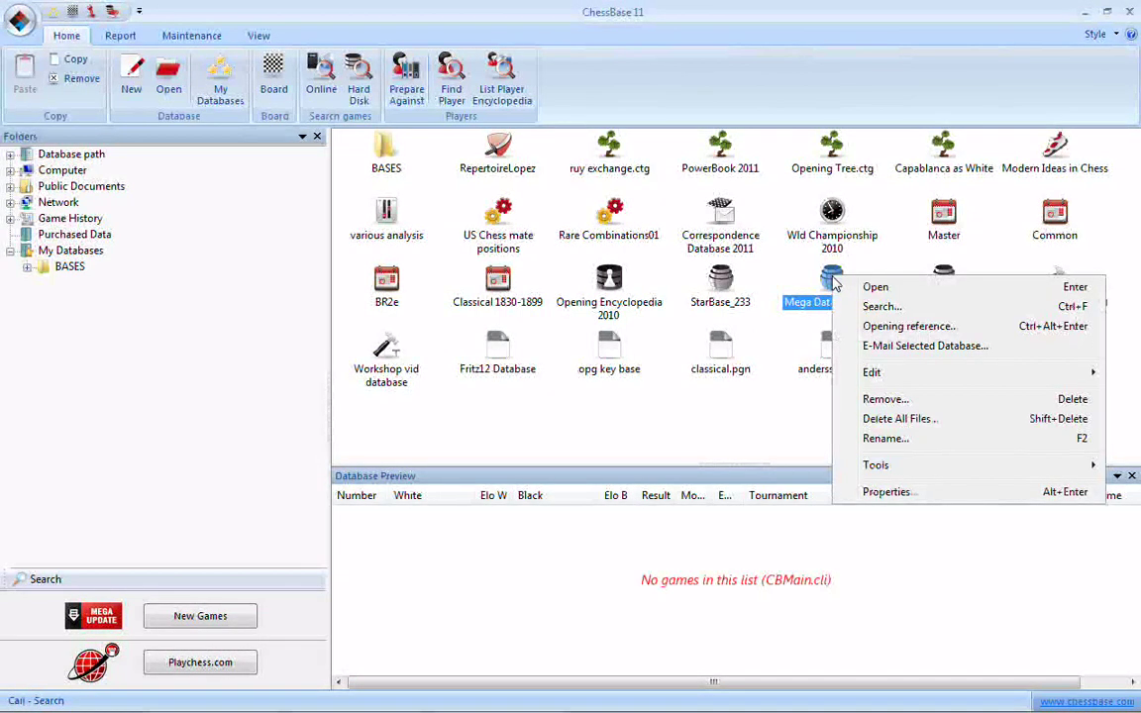
left_click(884, 308)
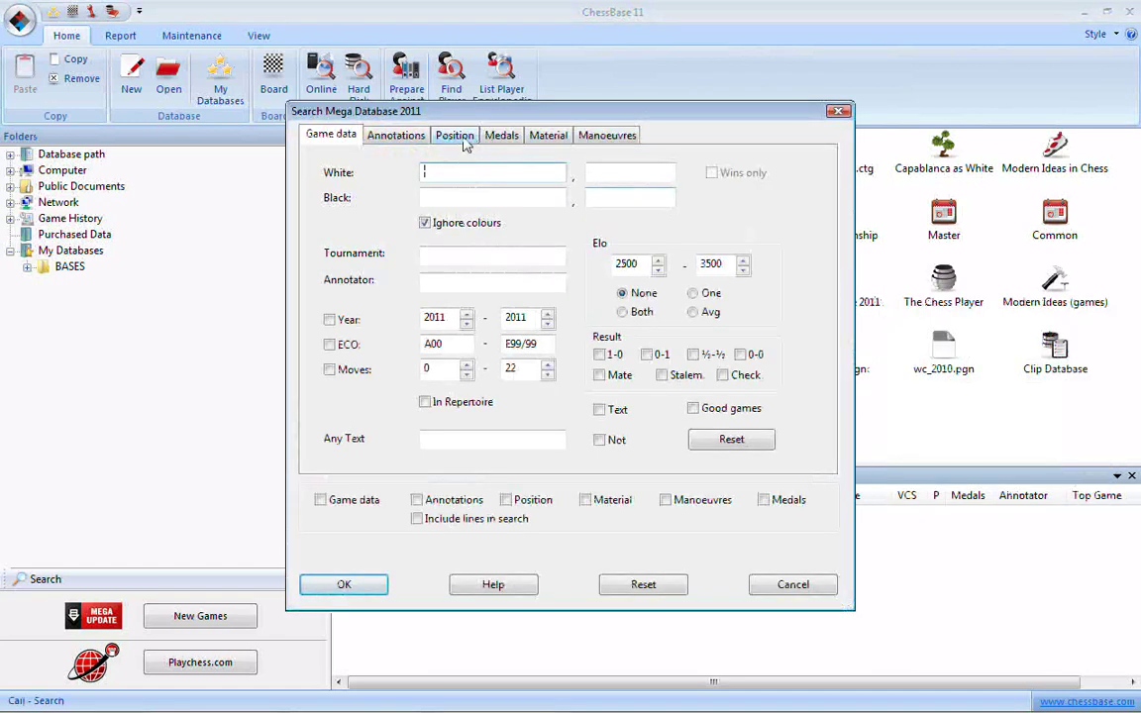
left_click(461, 139)
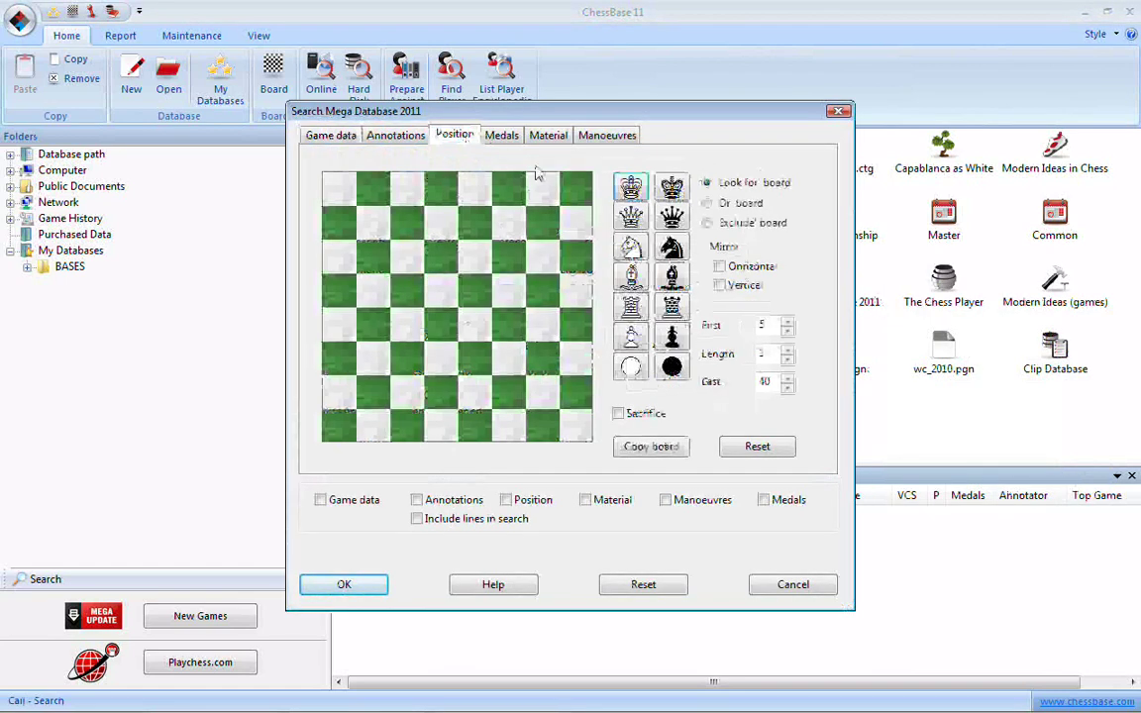
left_click(651, 446)
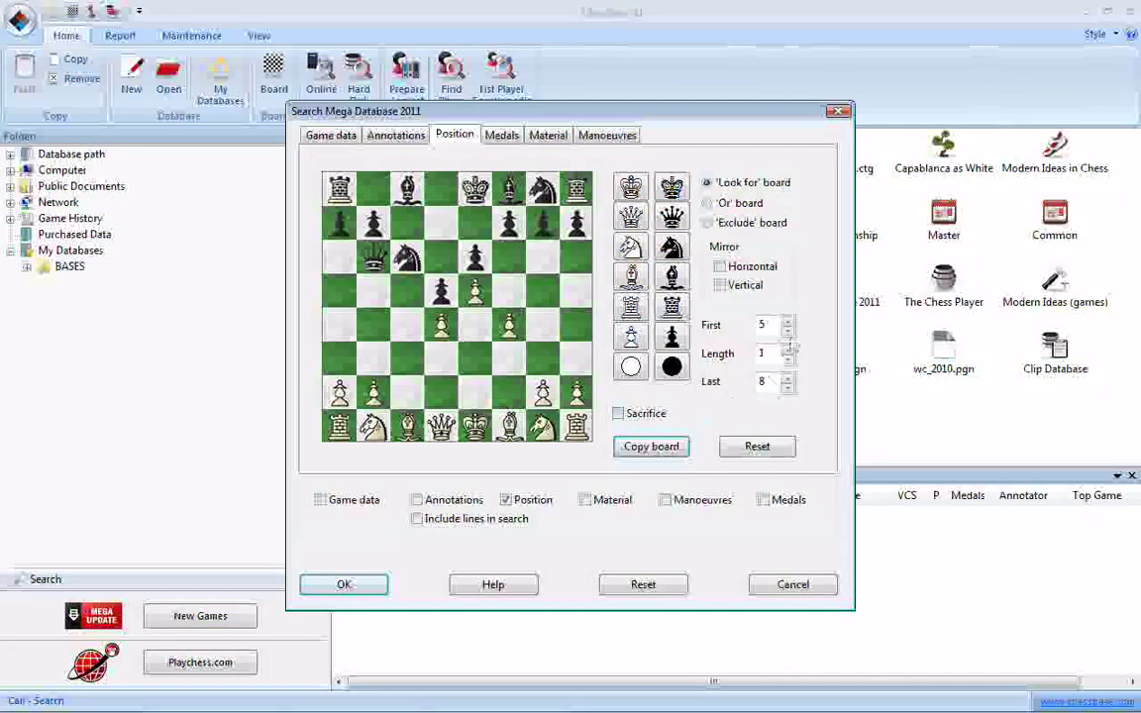
left_click(369, 583)
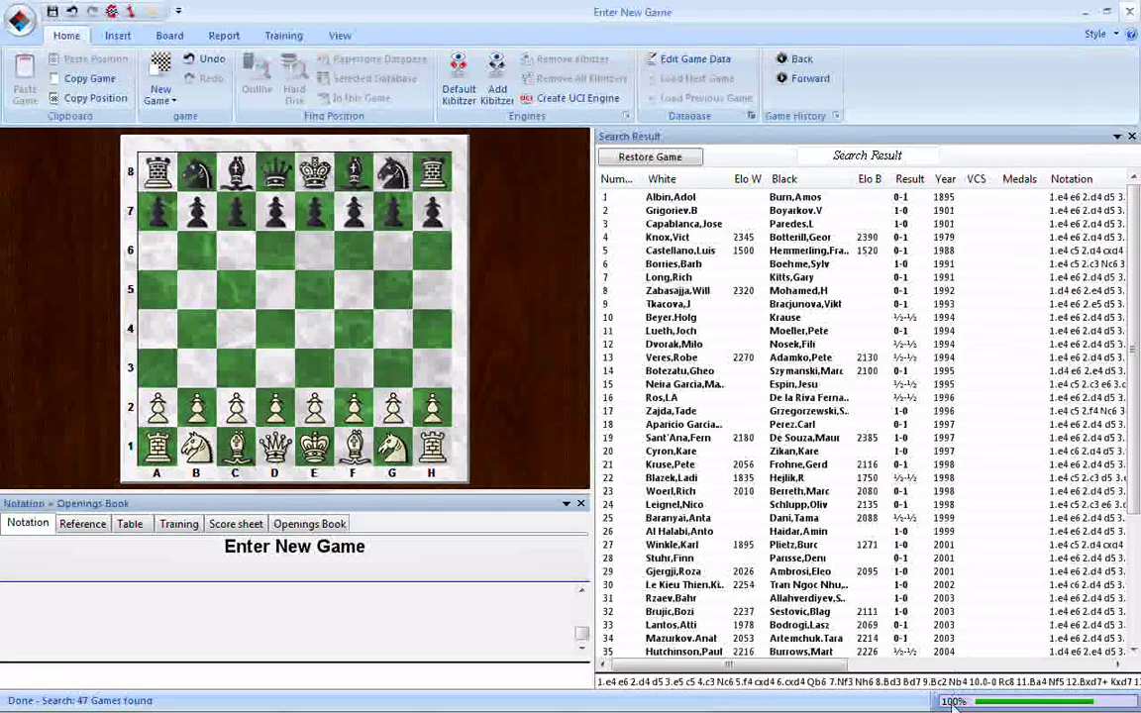
Step: Load the first of the 47 found games, from Hastings 1895, onto the board
double_click(665, 202)
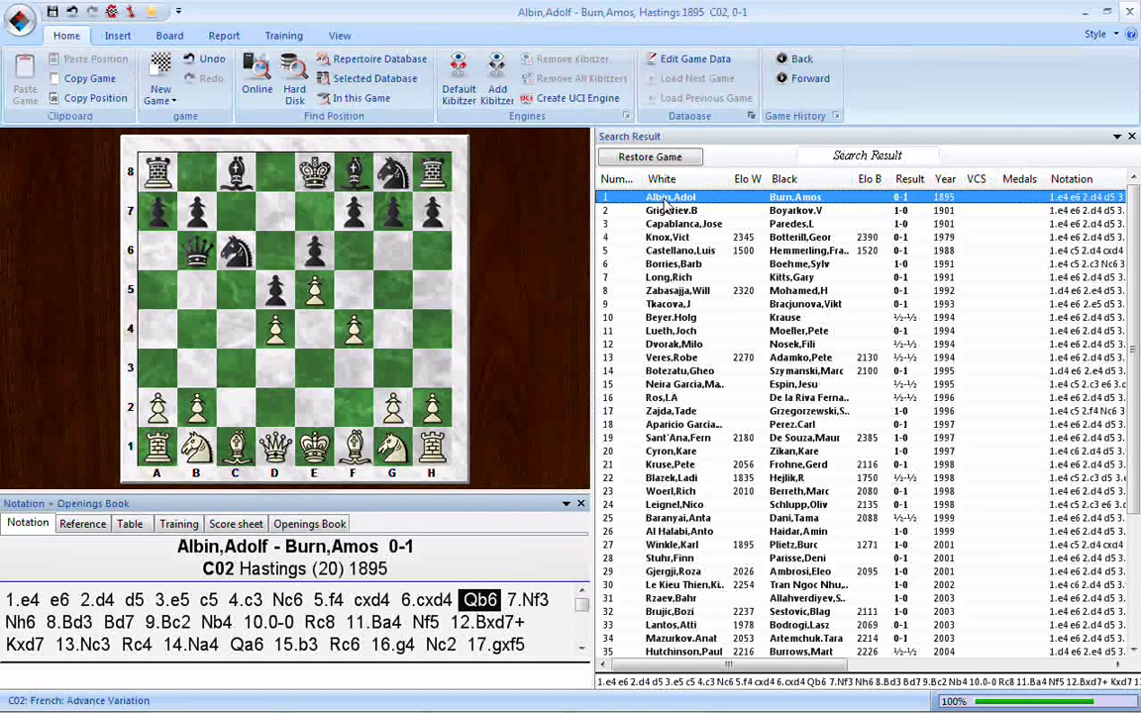
Step: Select all 47 search results and build a temporary openings book from them
right_click(682, 202)
mouse_move(688, 211)
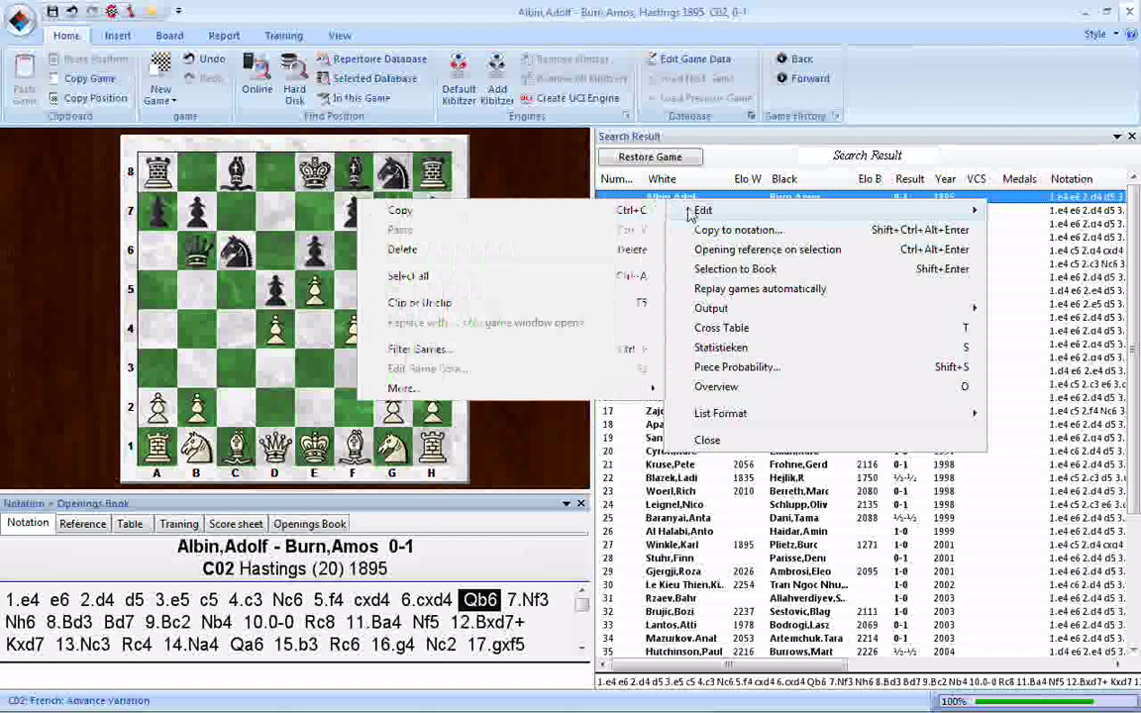
left_click(452, 283)
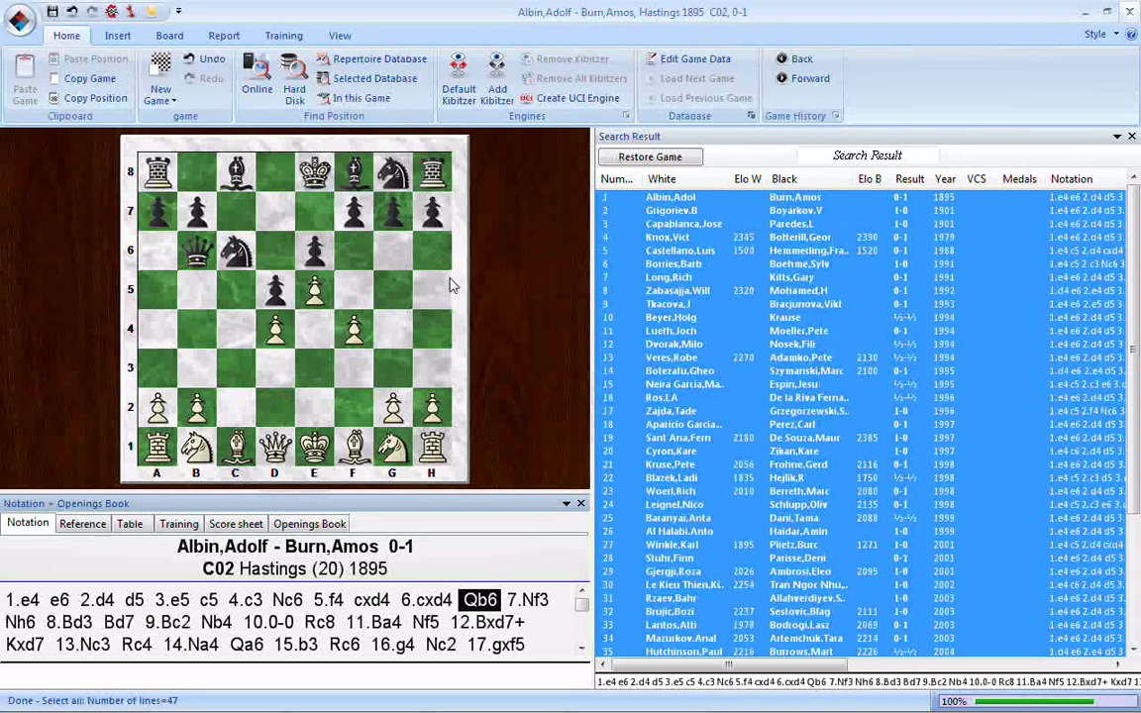
right_click(665, 205)
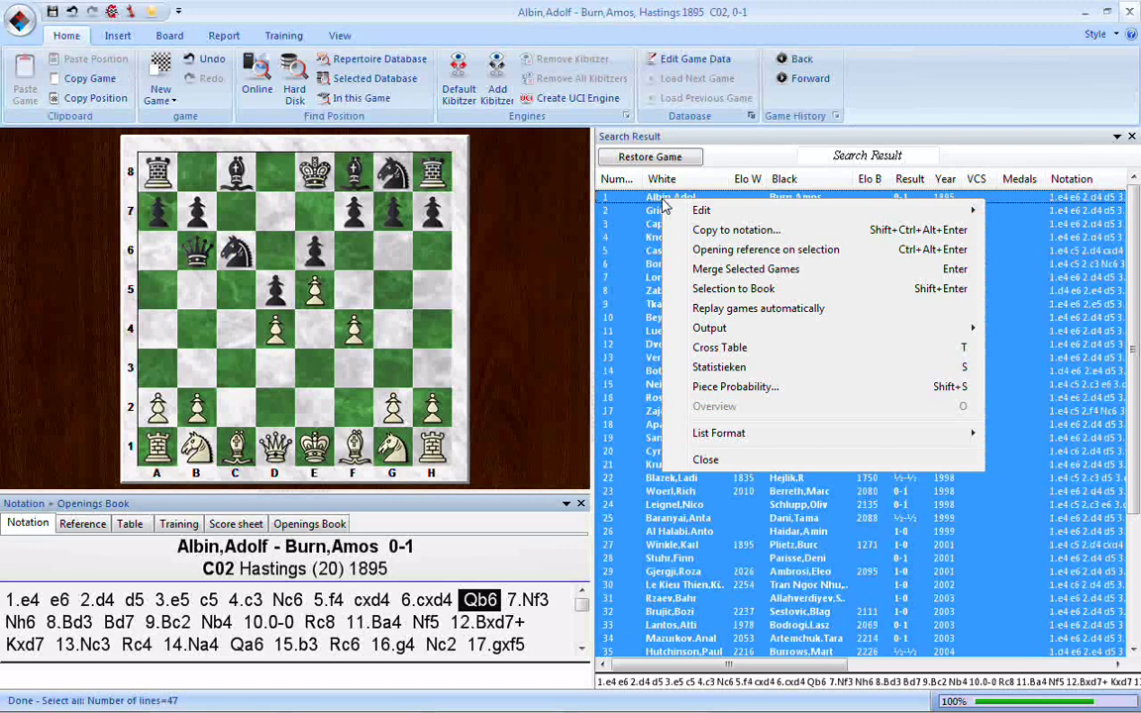
left_click(716, 295)
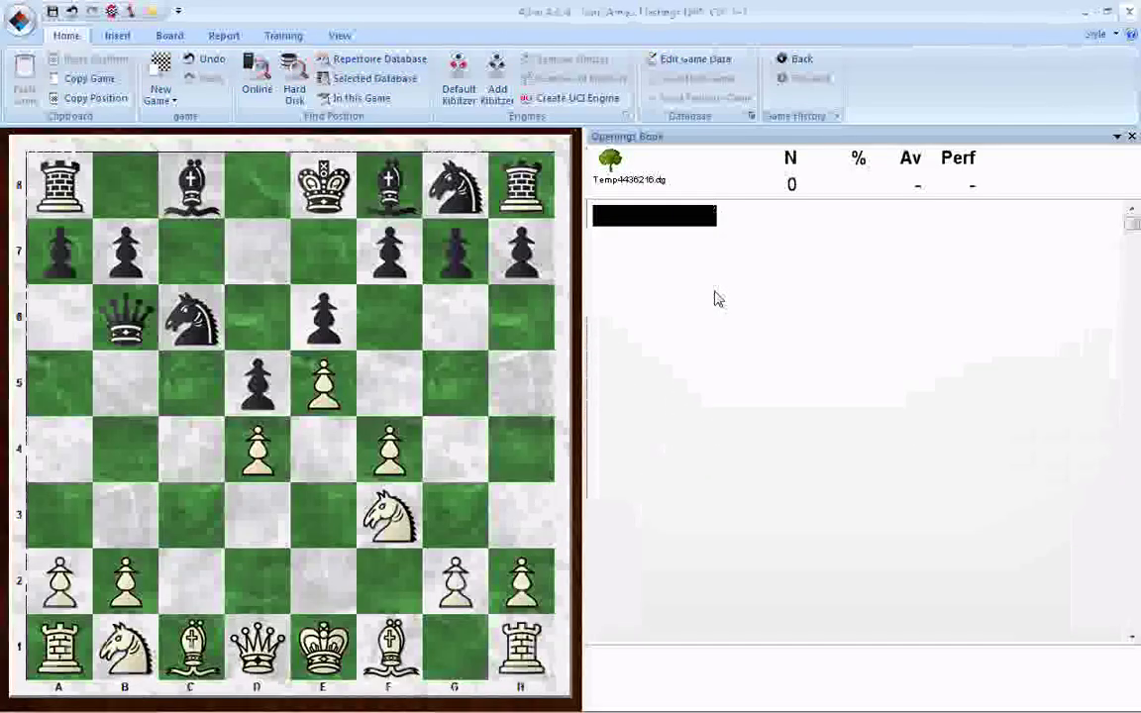
Step: Turn off the book's statistics display, then bring up its font chooser
right_click(695, 399)
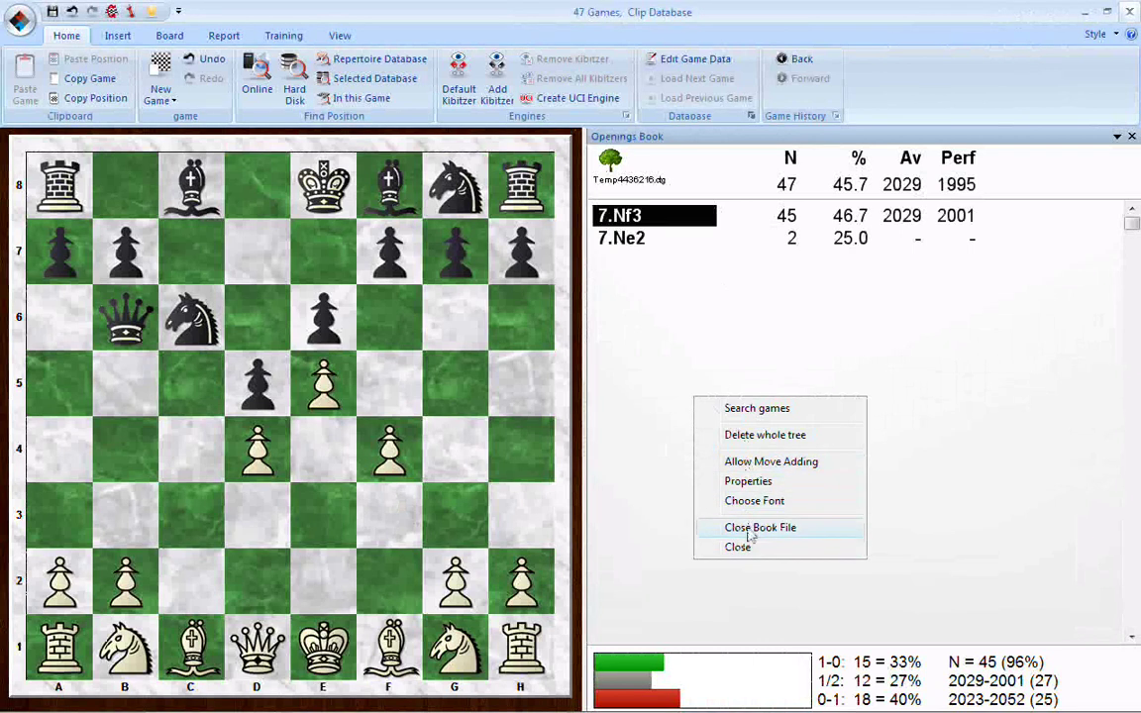
left_click(747, 481)
left_click(420, 416)
left_click(446, 467)
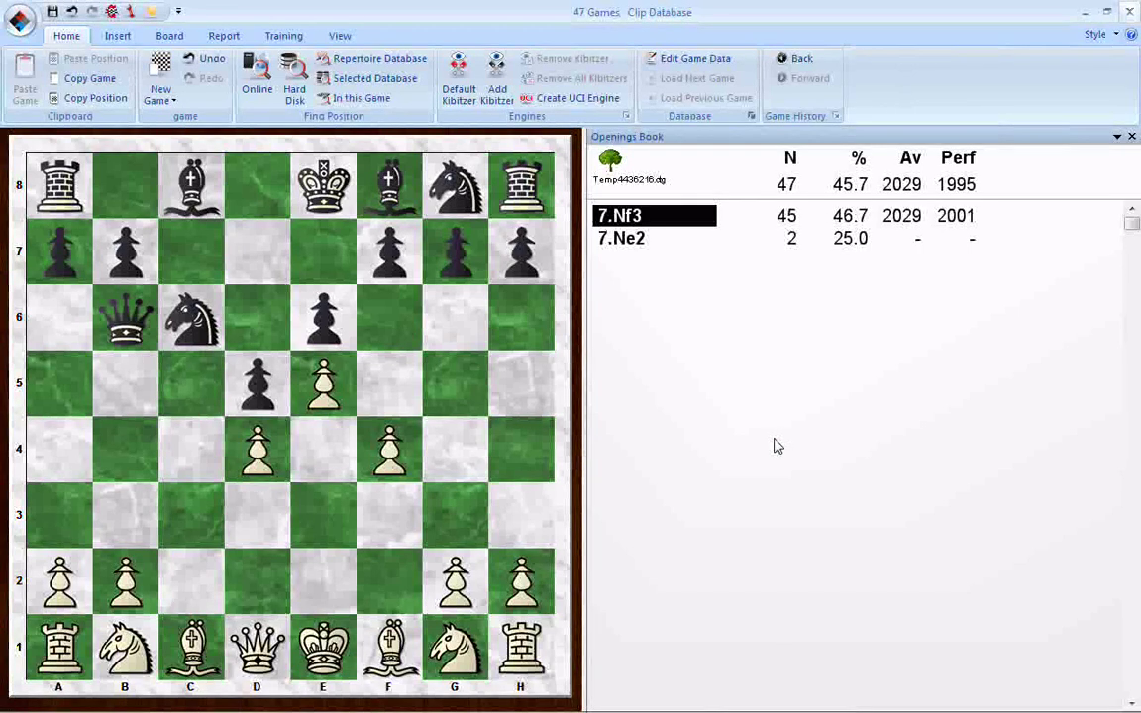
right_click(721, 344)
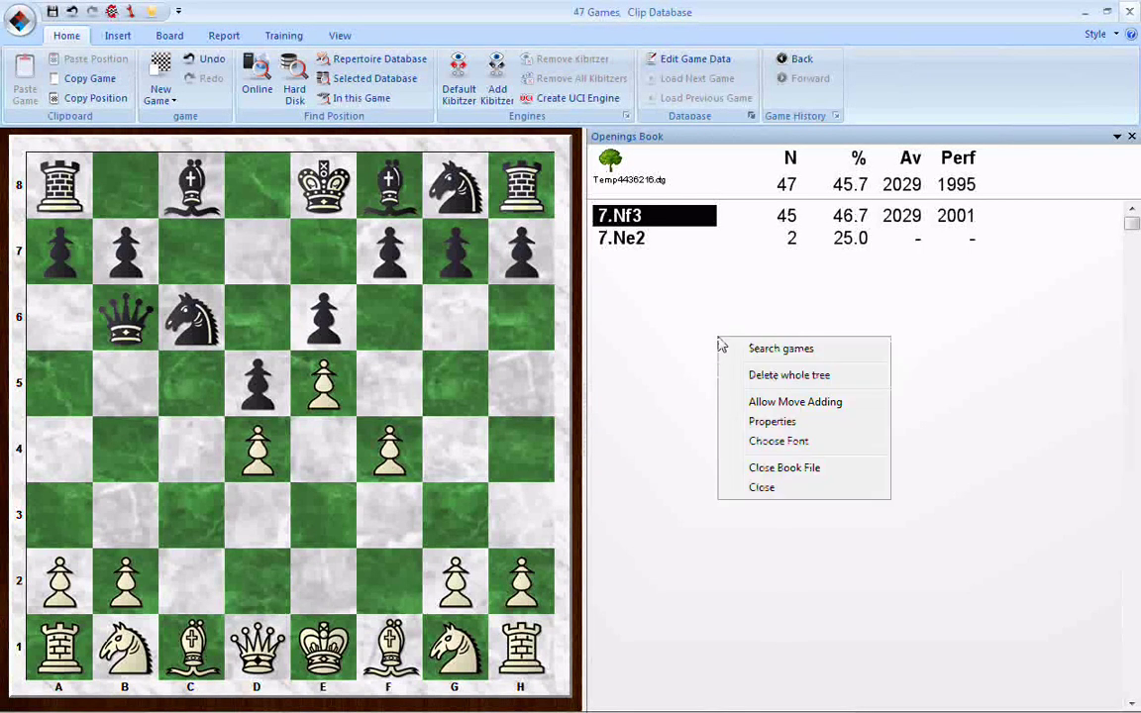
left_click(769, 443)
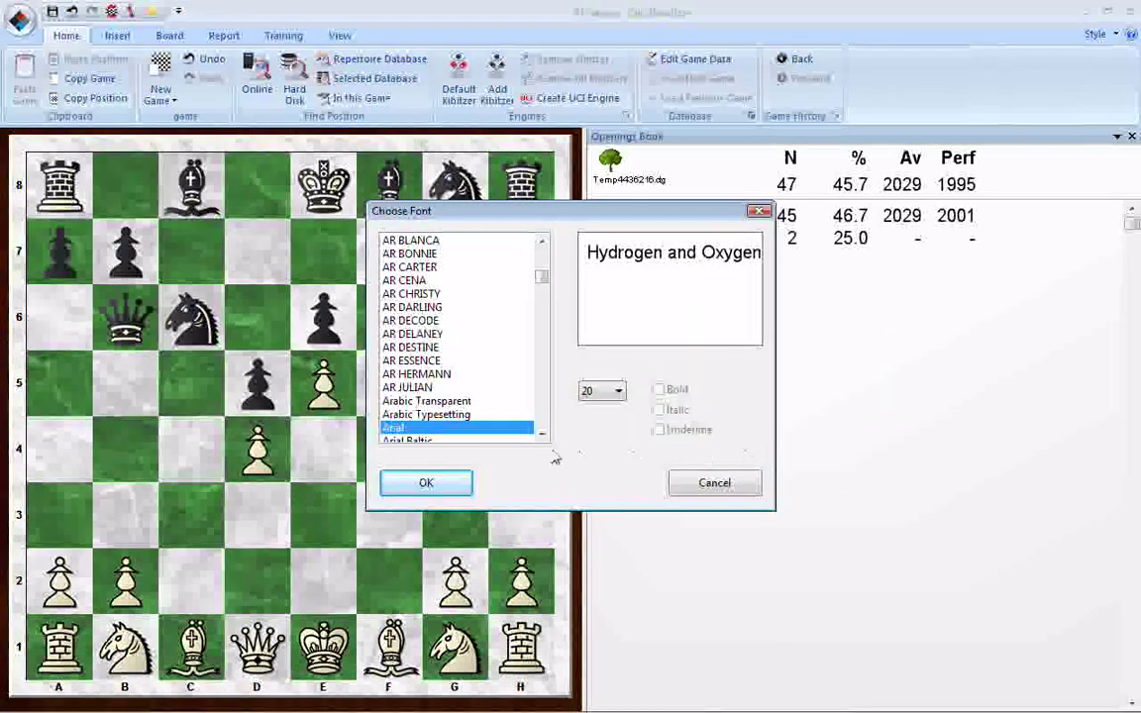
Step: Apply the Arial 20 font to the book moves and reopen the book's properties
left_click(444, 483)
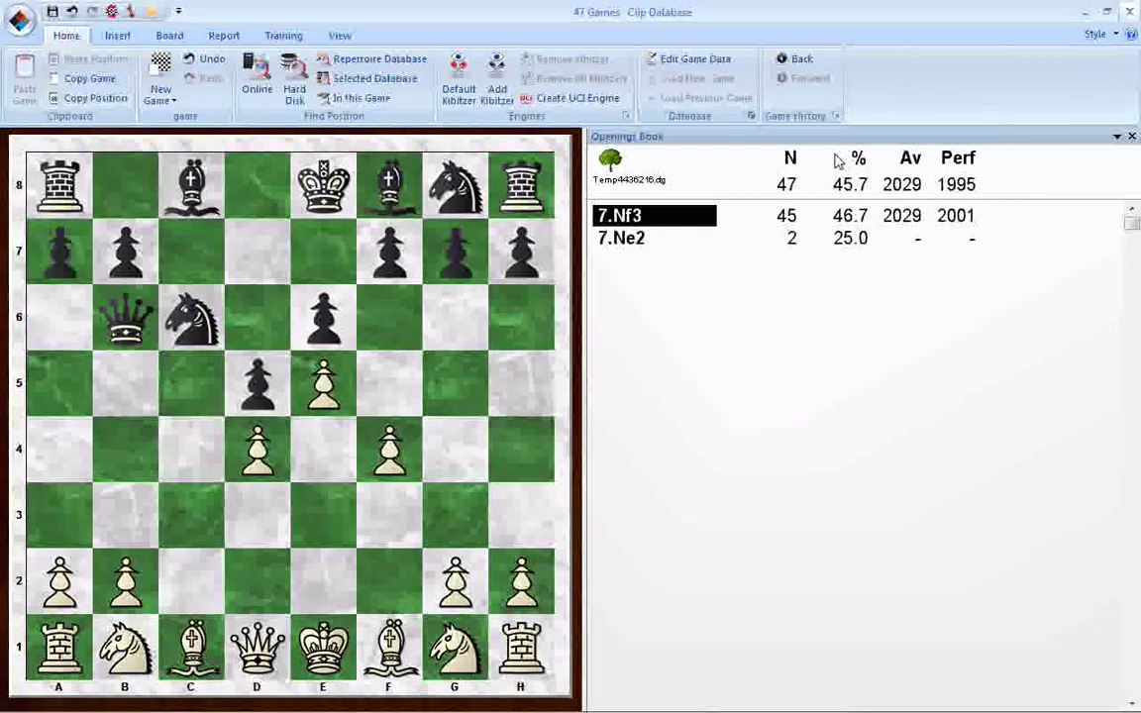
right_click(732, 391)
left_click(785, 470)
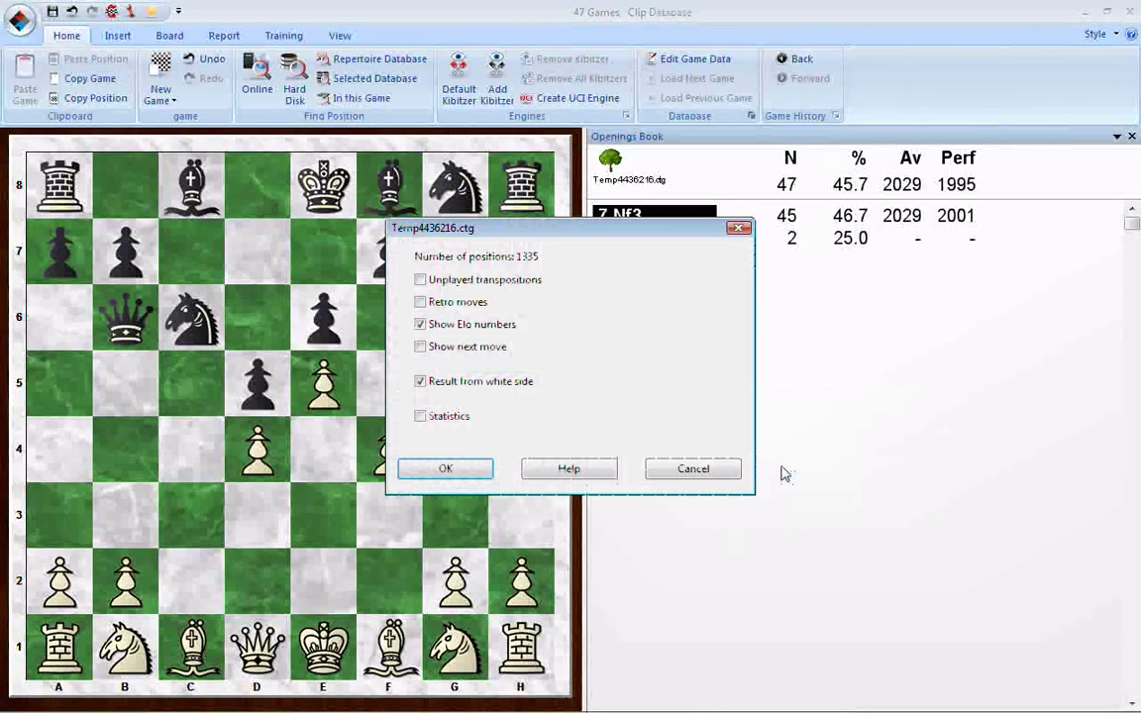
Step: Close the Temp4436216.ctg properties, leaving 7.Nf3 and 7.Ne2 listed with Elo columns
left_click(478, 468)
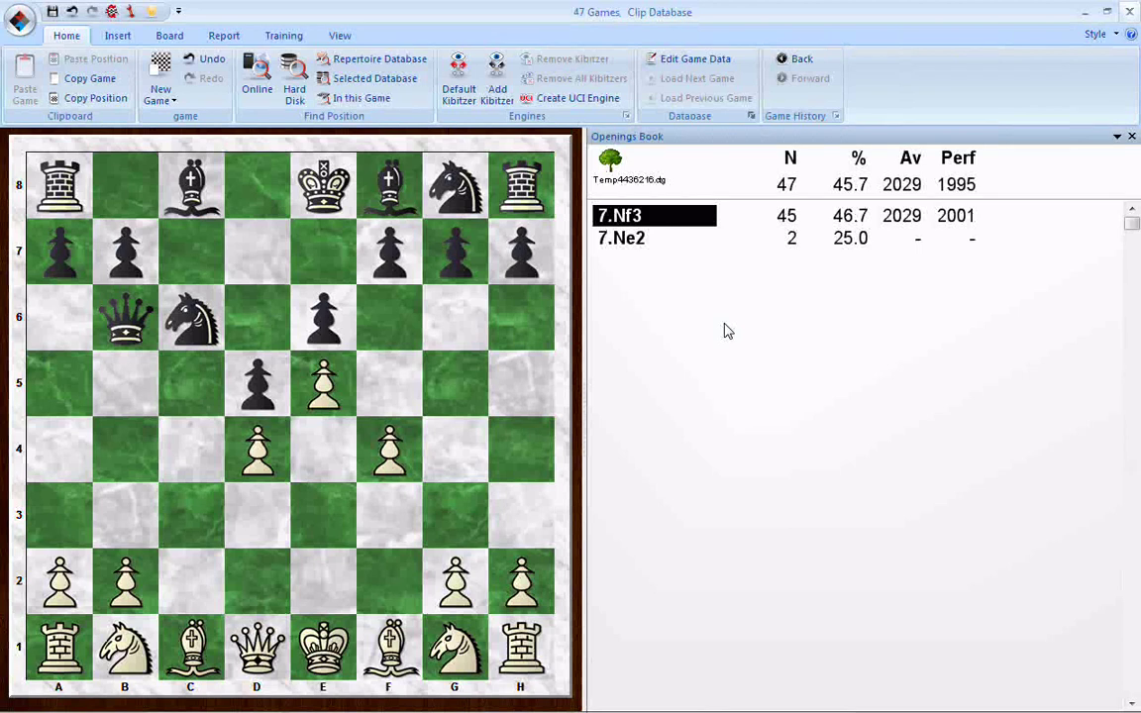
key("Return")
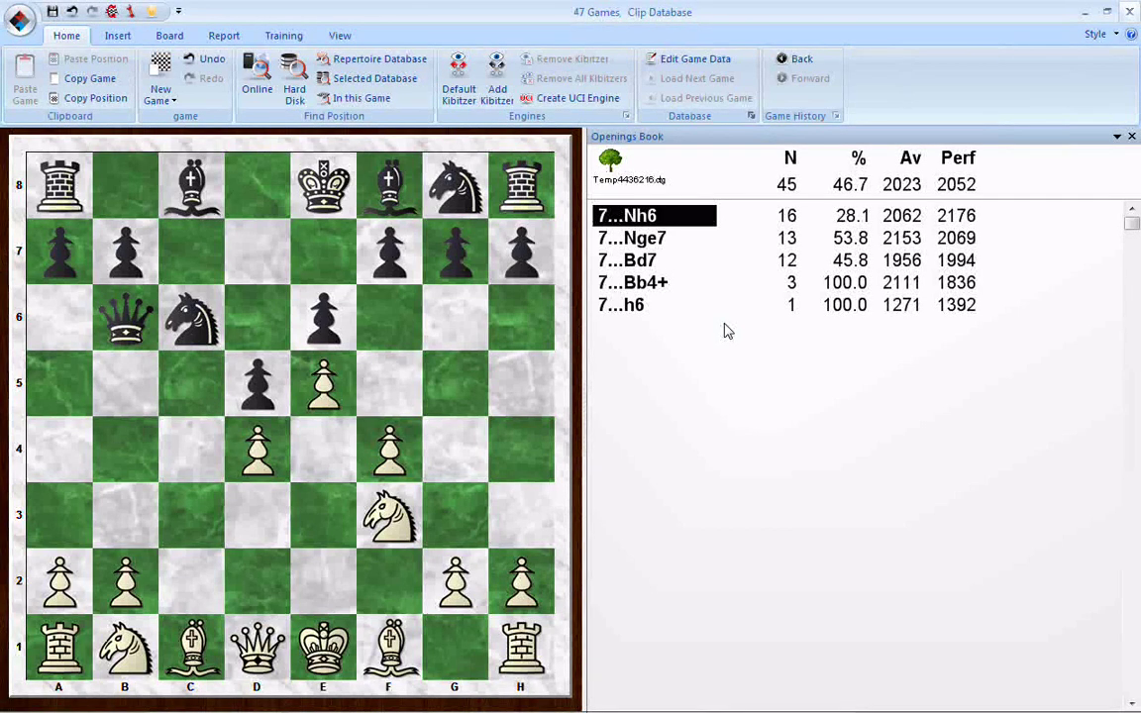
key("Left")
key("Right")
key("Left")
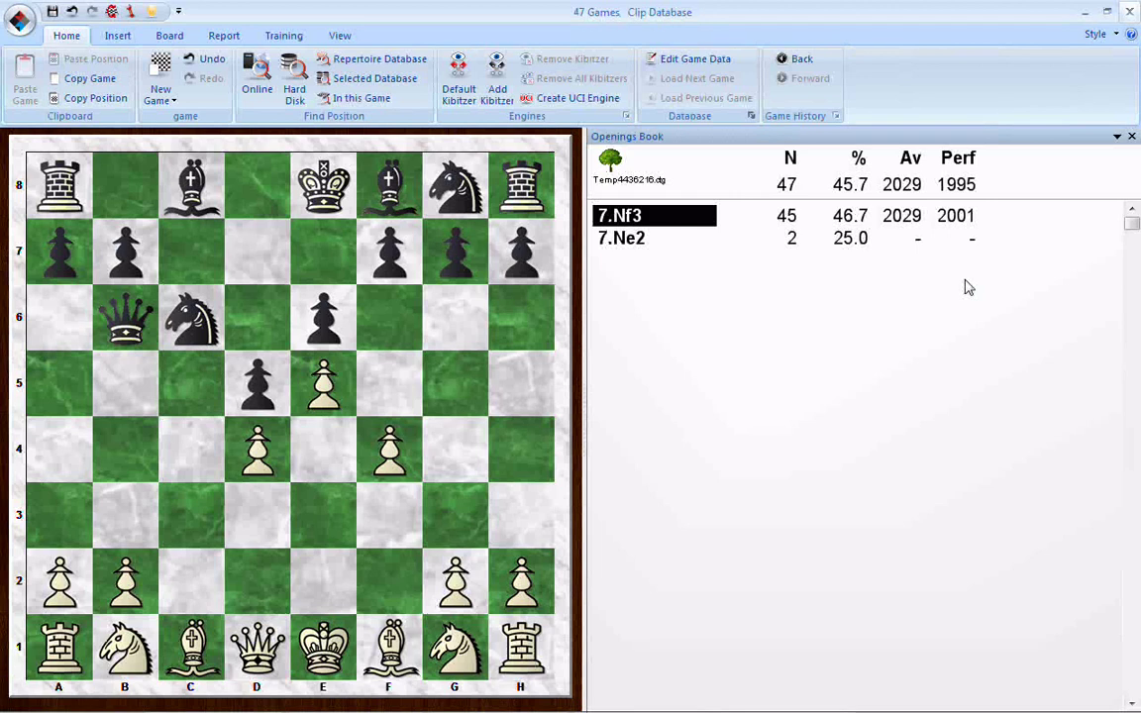
Step: Re-enable book statistics to show 7.Nf3's bar: 33% wins, 27% draws, 40% losses
right_click(729, 314)
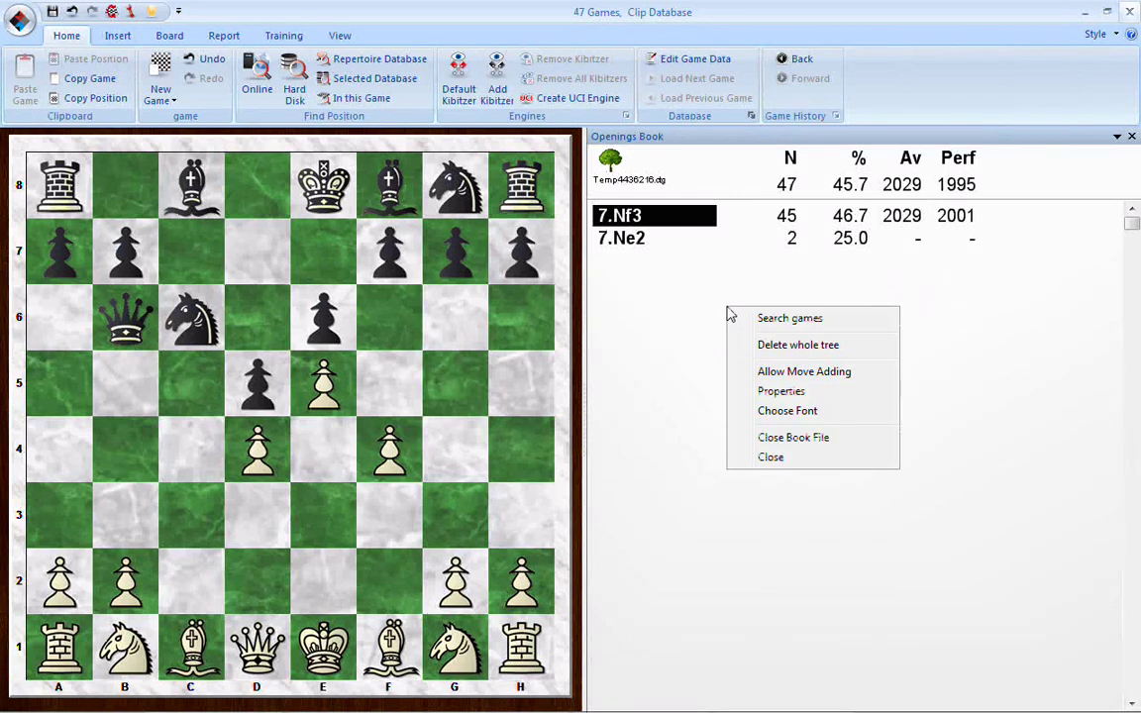
left_click(758, 390)
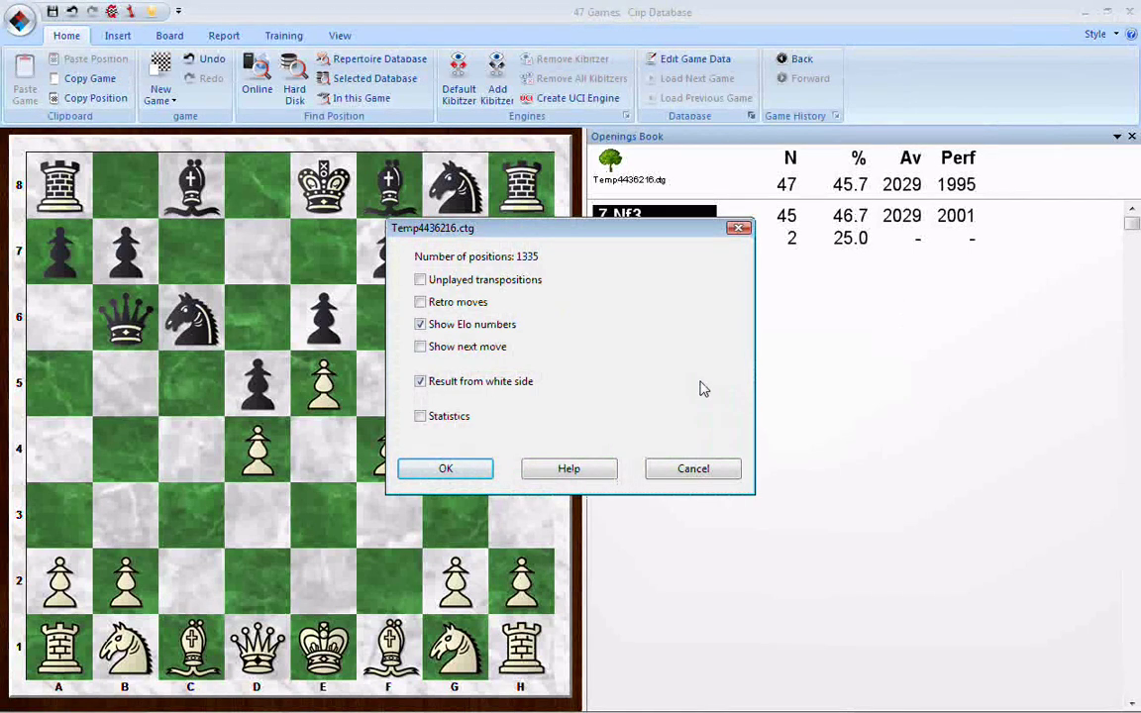
left_click(420, 417)
left_click(448, 469)
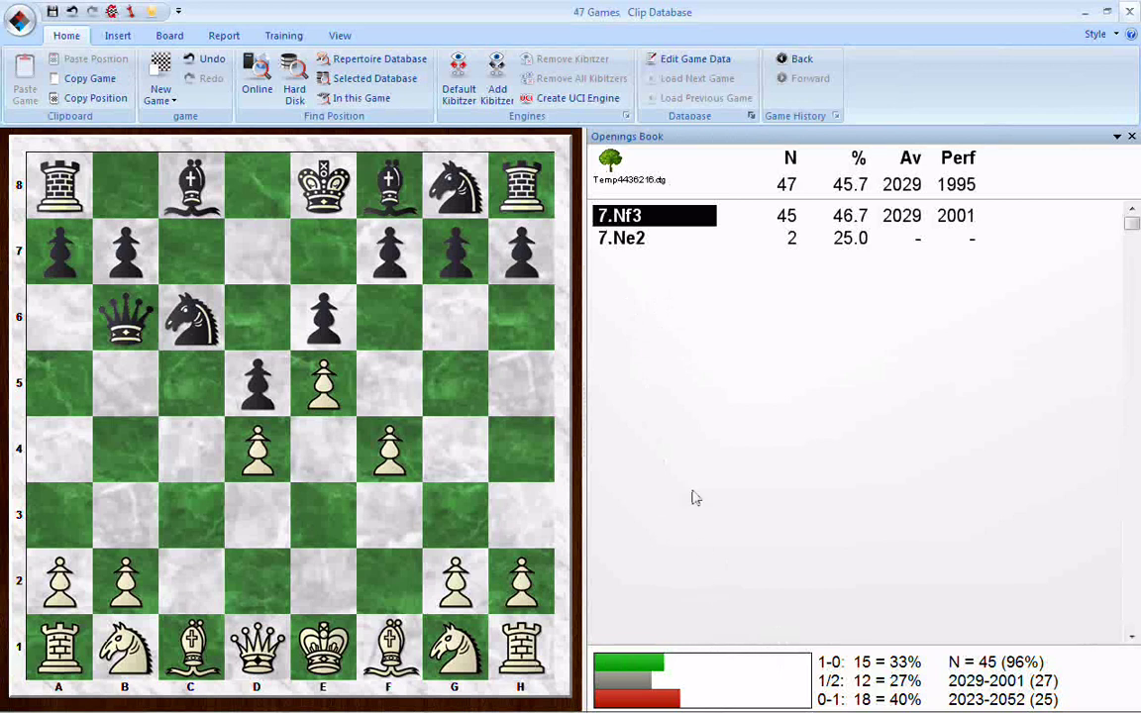
Step: Select 7.Ne2 in the book without adding it, showing its two-game statistics
left_click(624, 239)
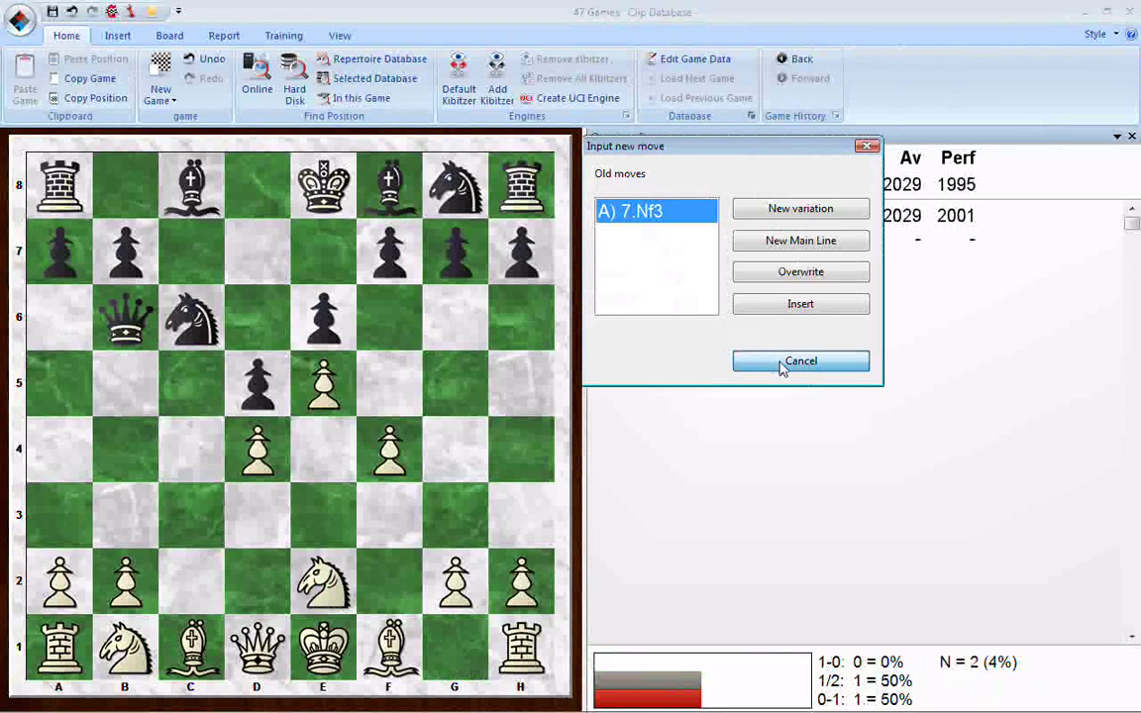
left_click(781, 364)
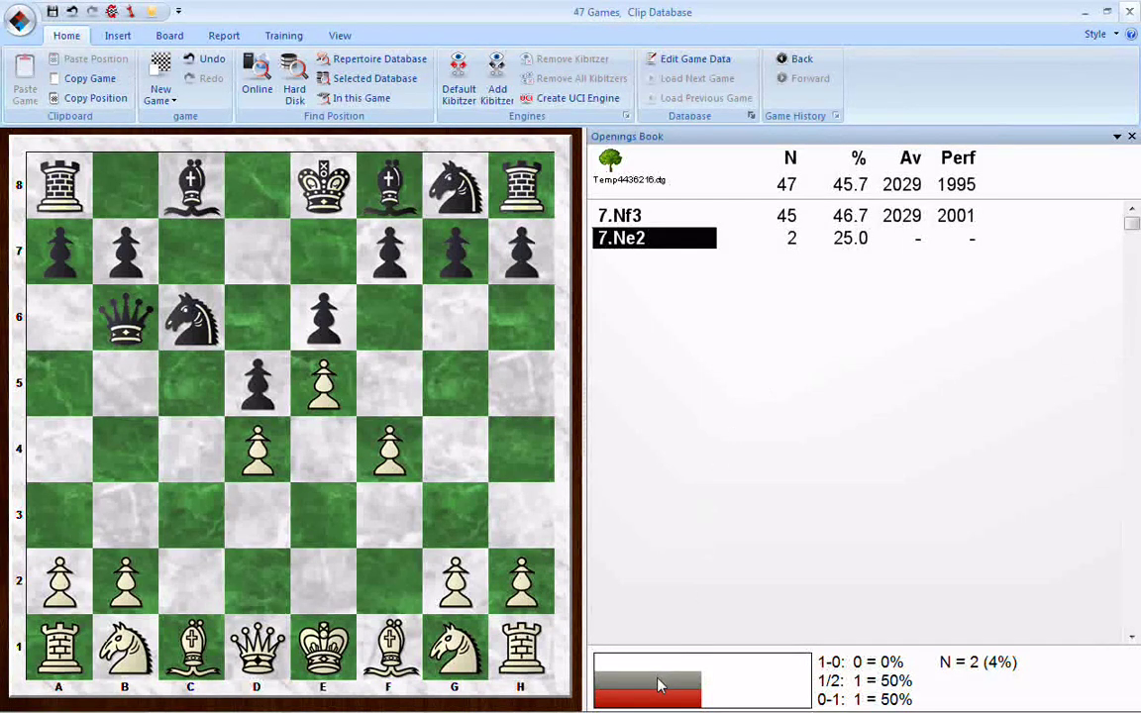
Step: Select and play 7.Nf3 from the book, listing Black's replies led by 7...Nh6 (16 games)
key("Up")
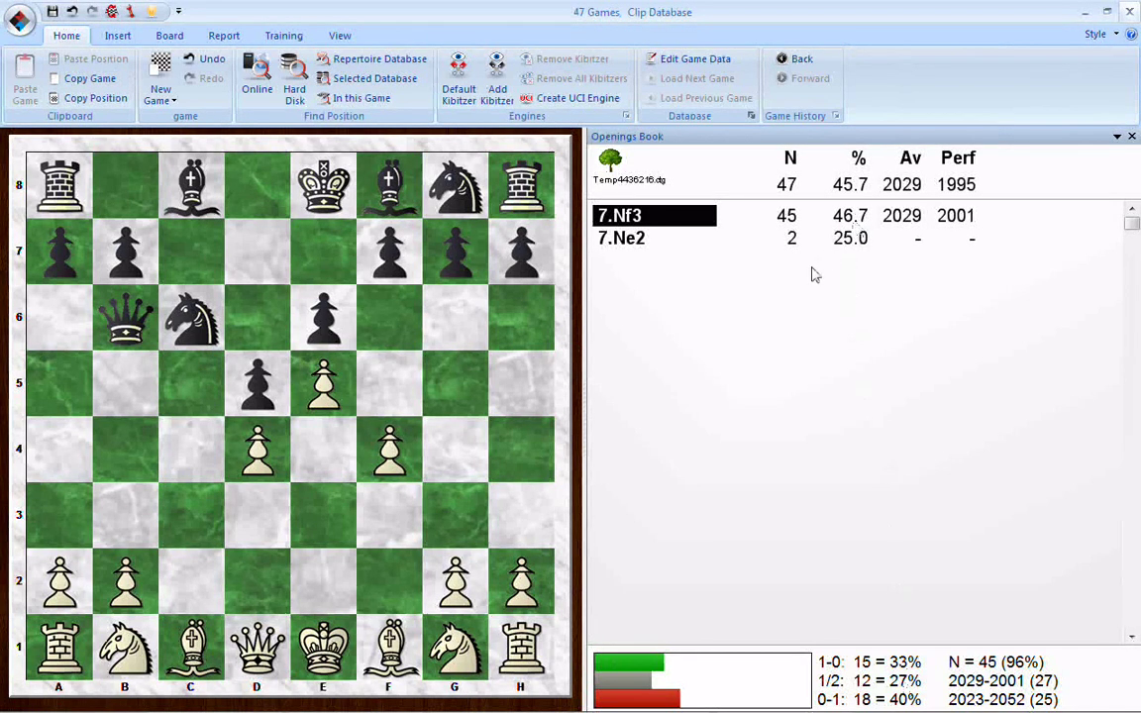
key("Return")
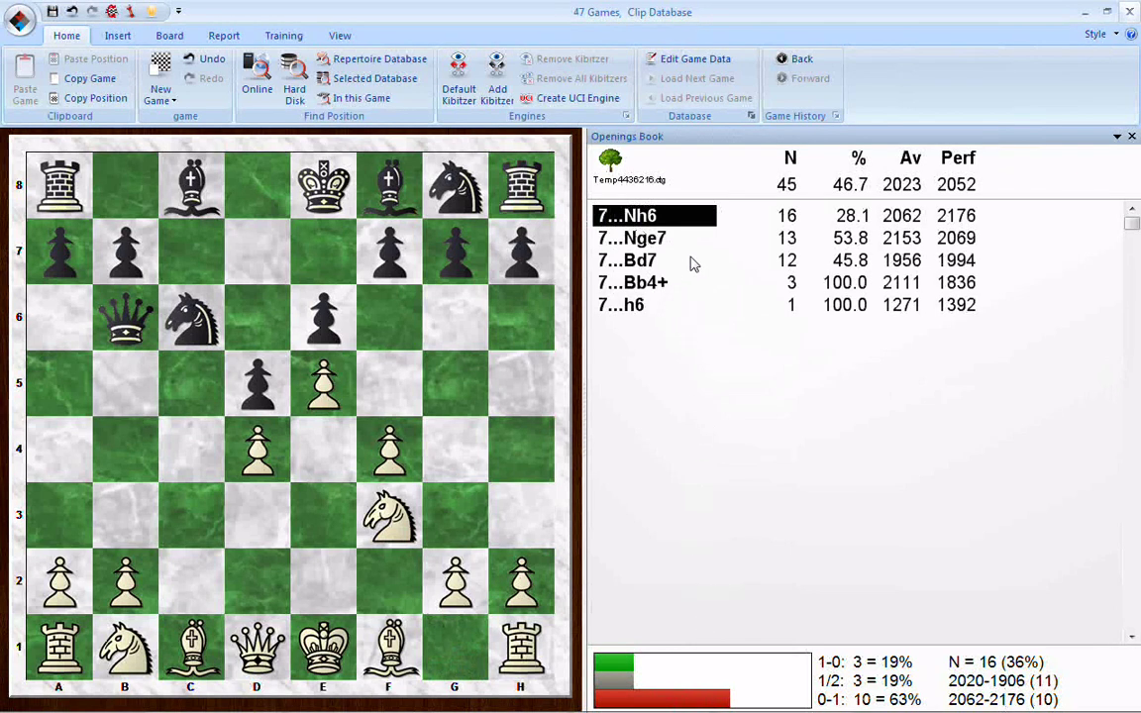
Step: Compare book statistics for Black's replies 7...Nge7, 7...Bd7, 7...Bb4+ and 7...h6
key("Down")
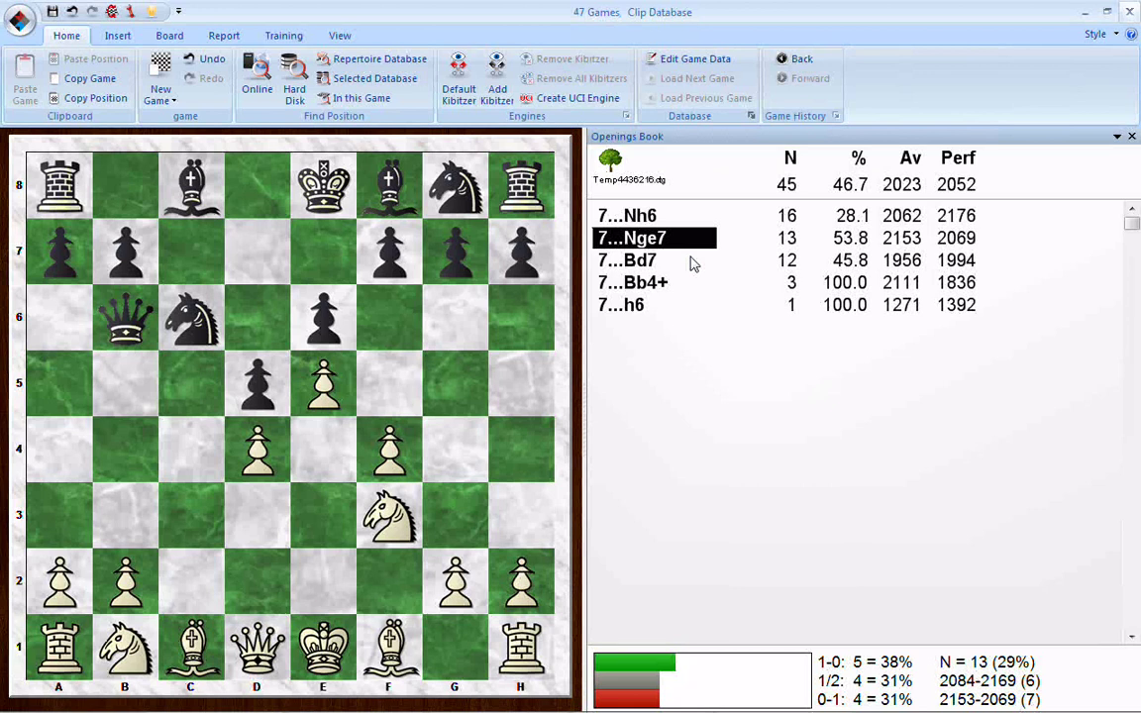
key("Down")
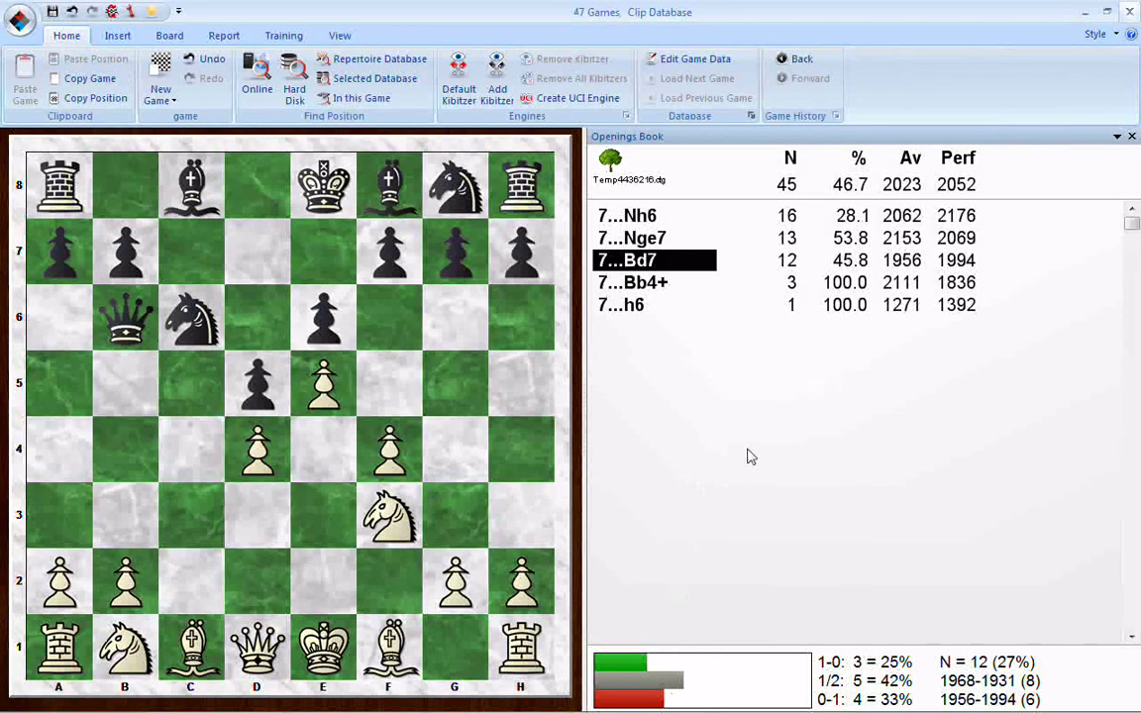
key("Down")
key("Down")
key("Up")
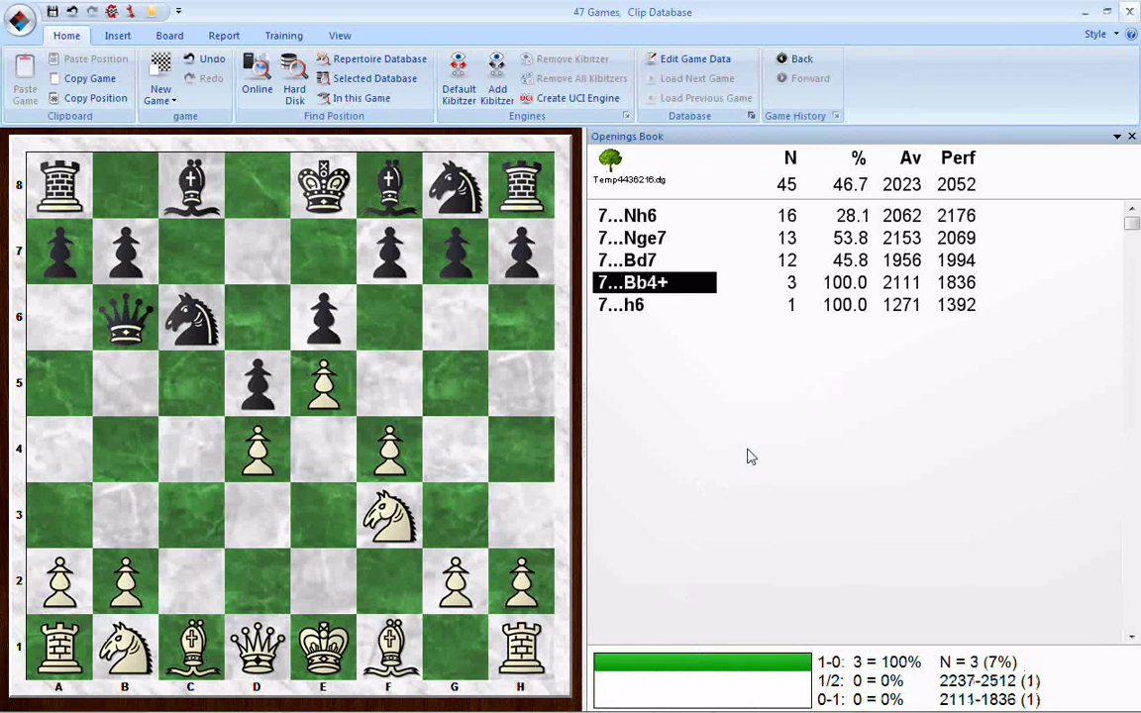
key("Down")
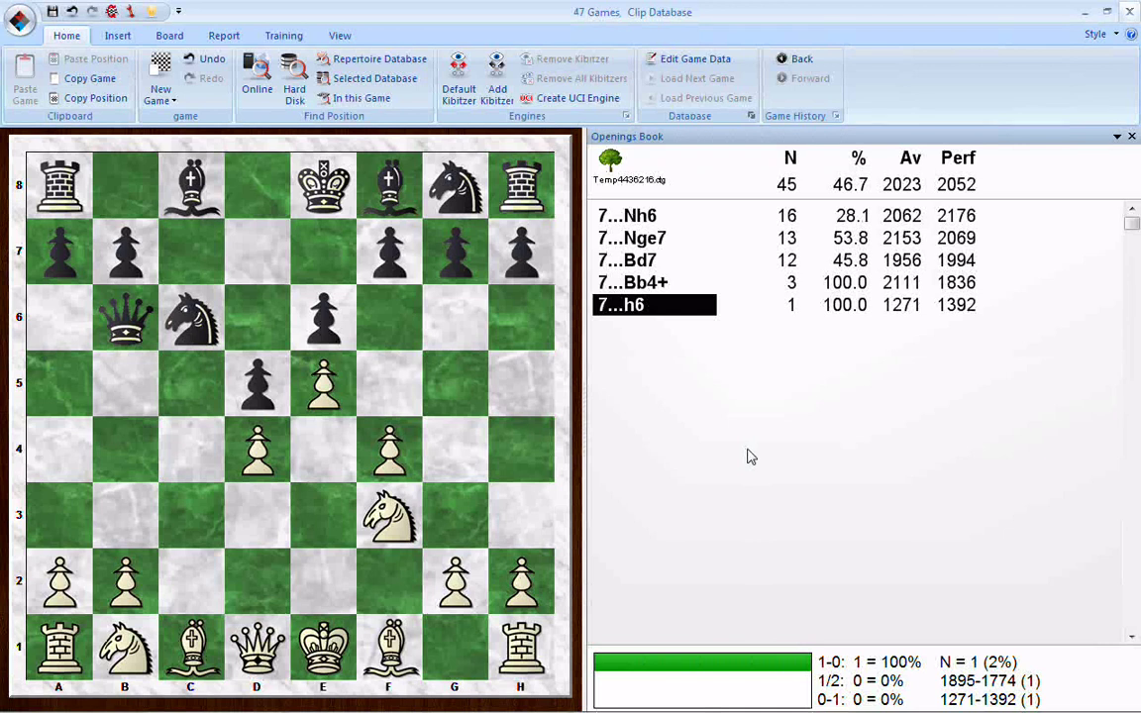
Step: Play 7...h6, take it back, then replay it, leaving 8.Nc3 as White's only reply
key("Return")
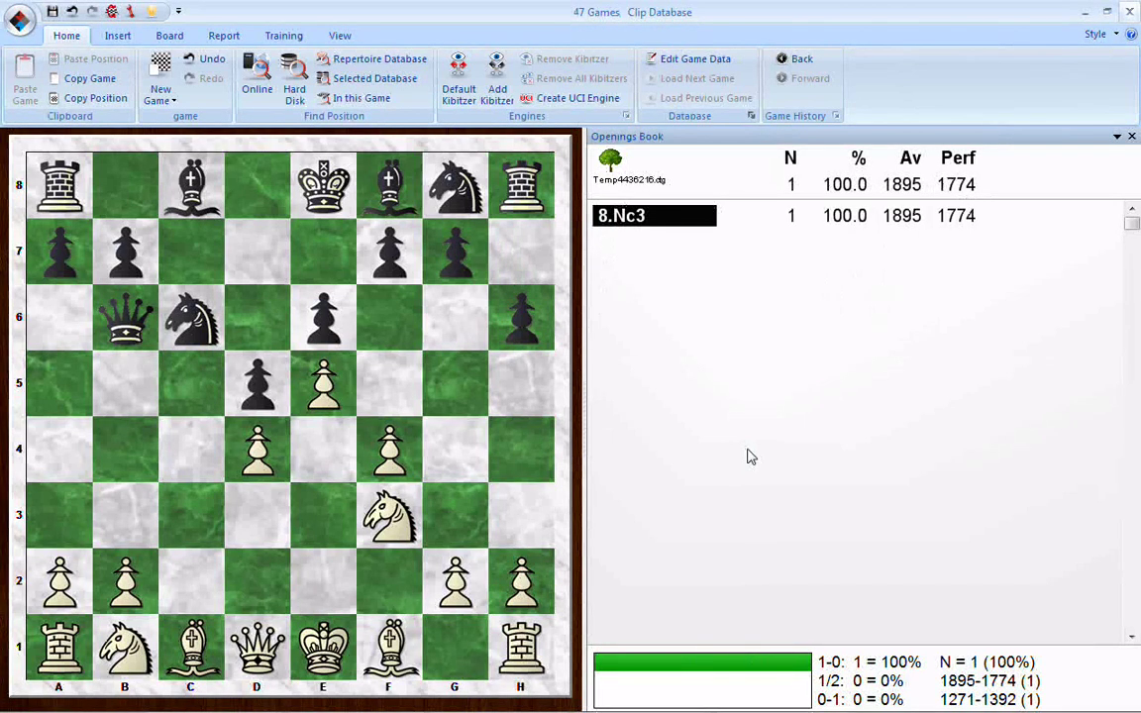
key("Left")
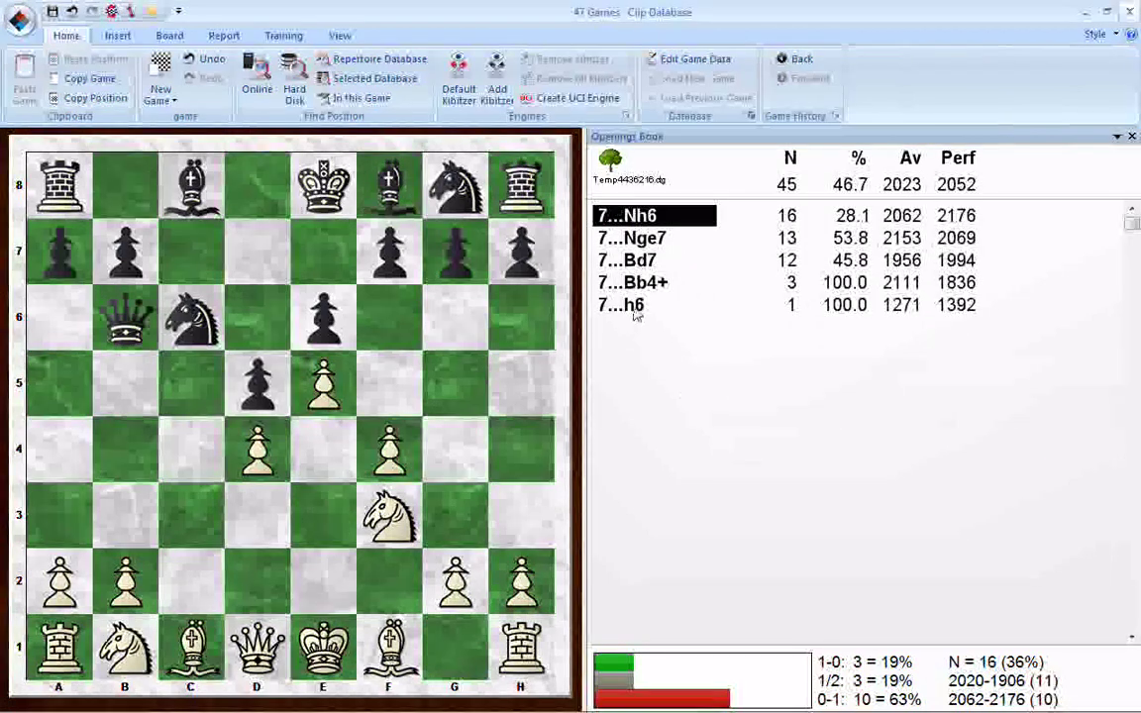
key("Down")
key("Down")
key("Down")
key("Down")
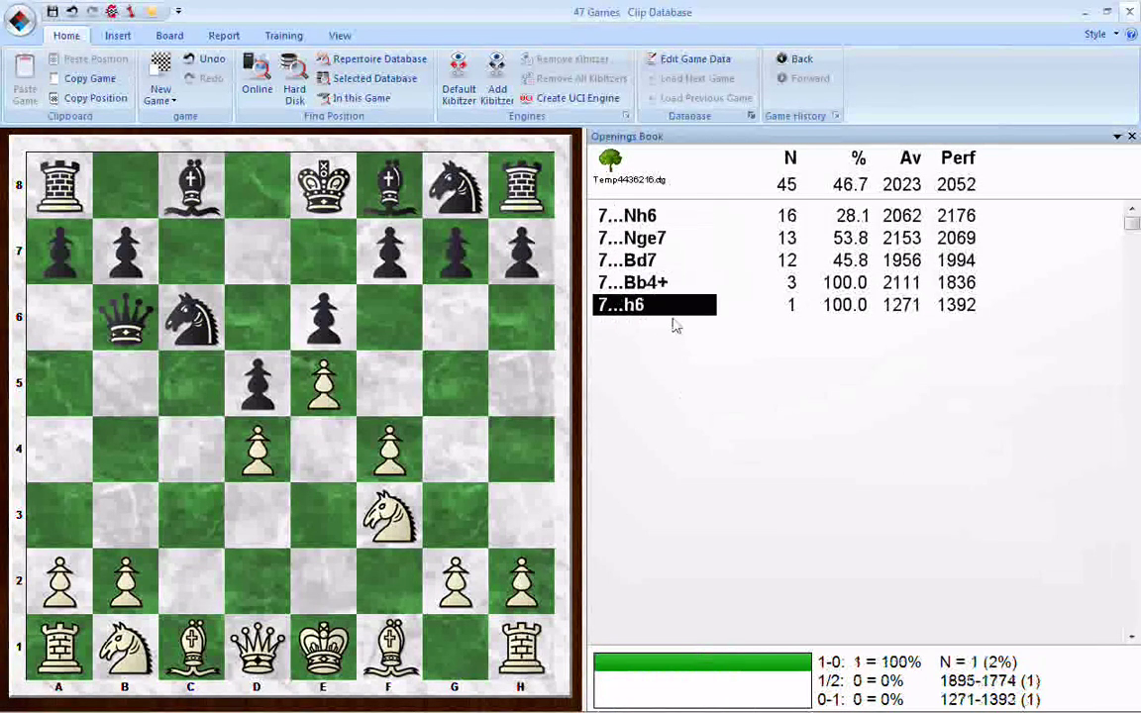
key("Return")
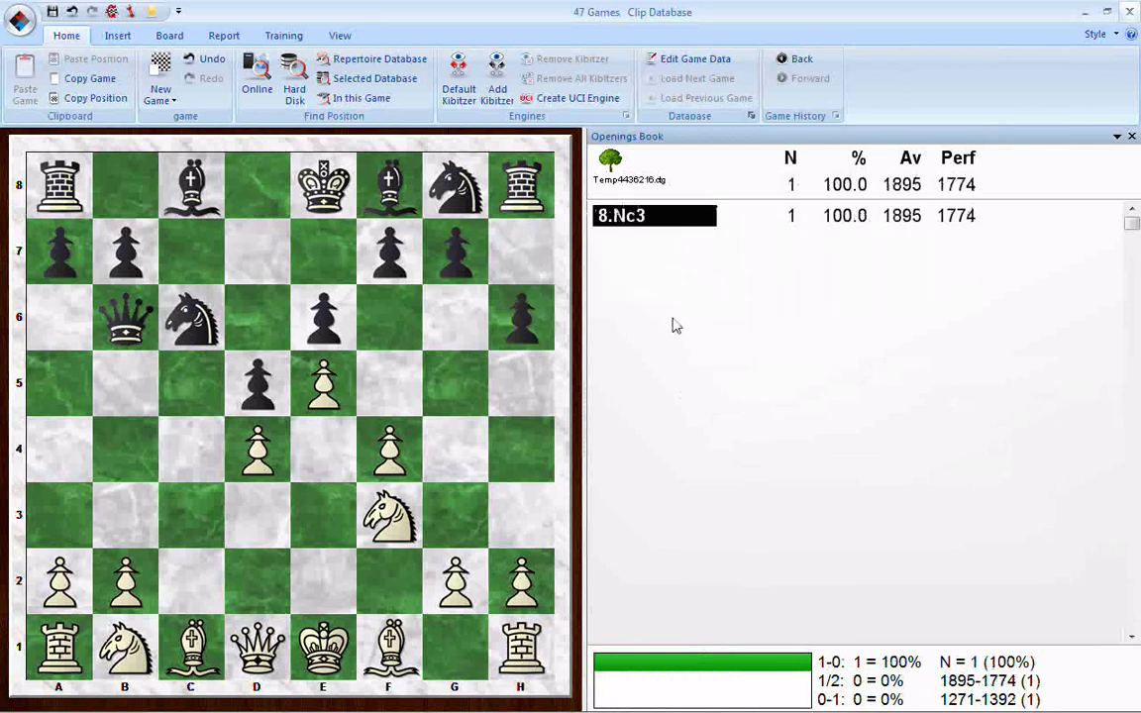